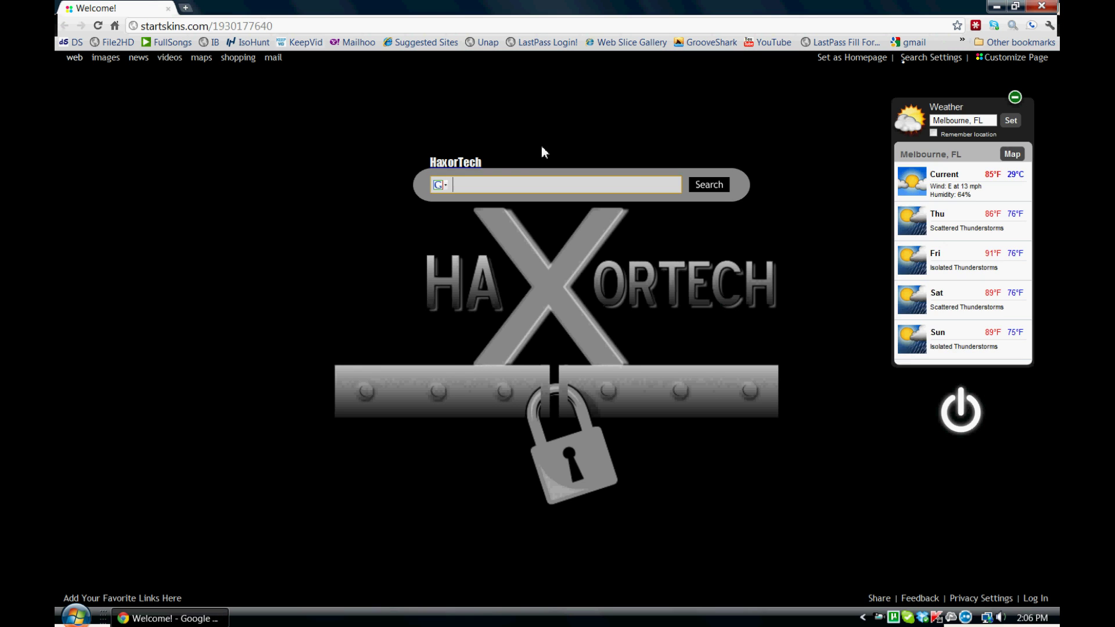
Step: Search the web for 'fileai' from the start page and open fileai.com
click(479, 186)
text(fileai)
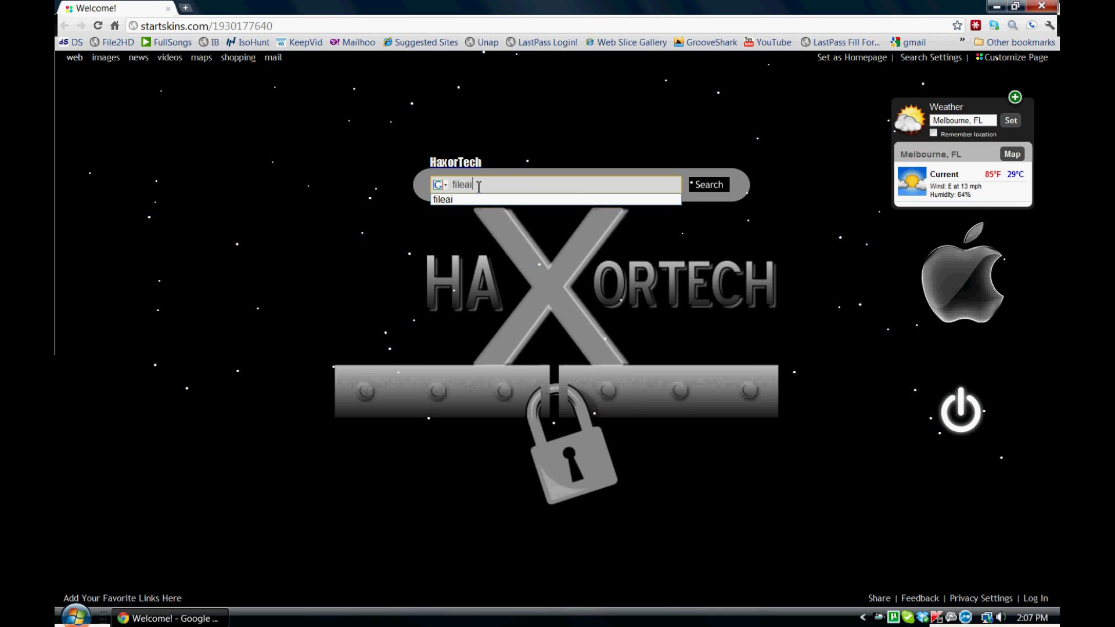
key(Return)
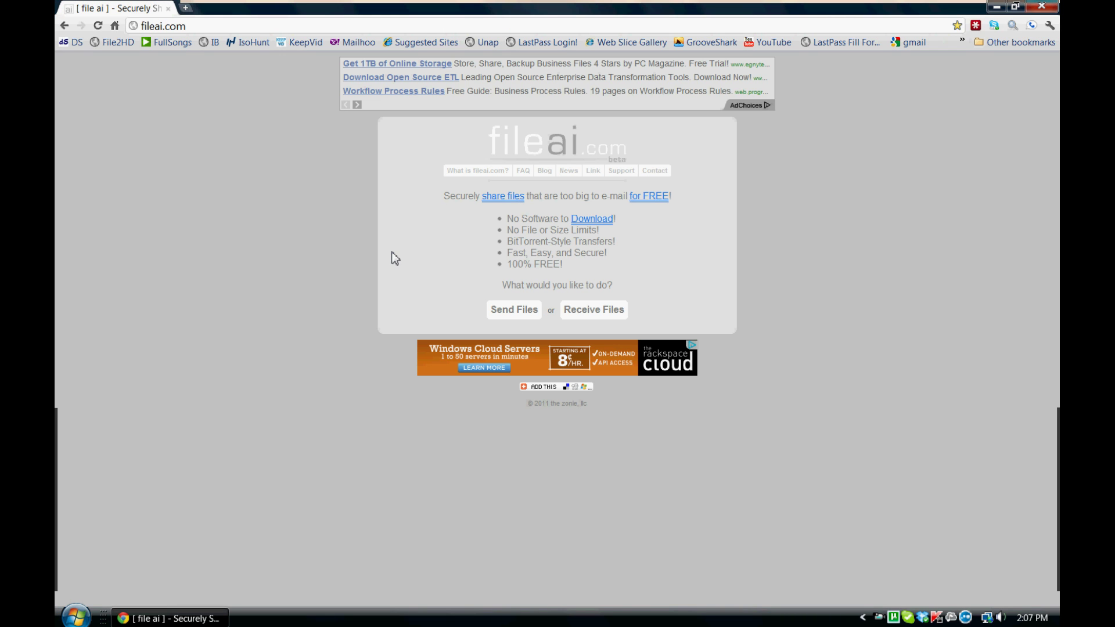
mouse_move(563, 392)
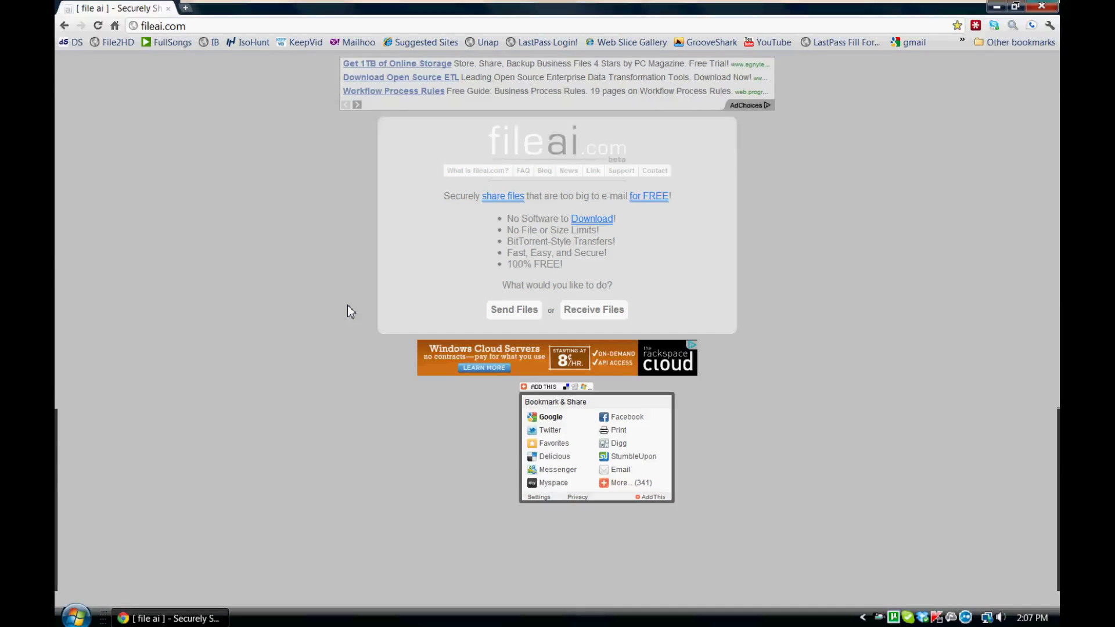
Step: Choose Send Files on fileai.com and let the blocked Java plug-in run this time
click(520, 310)
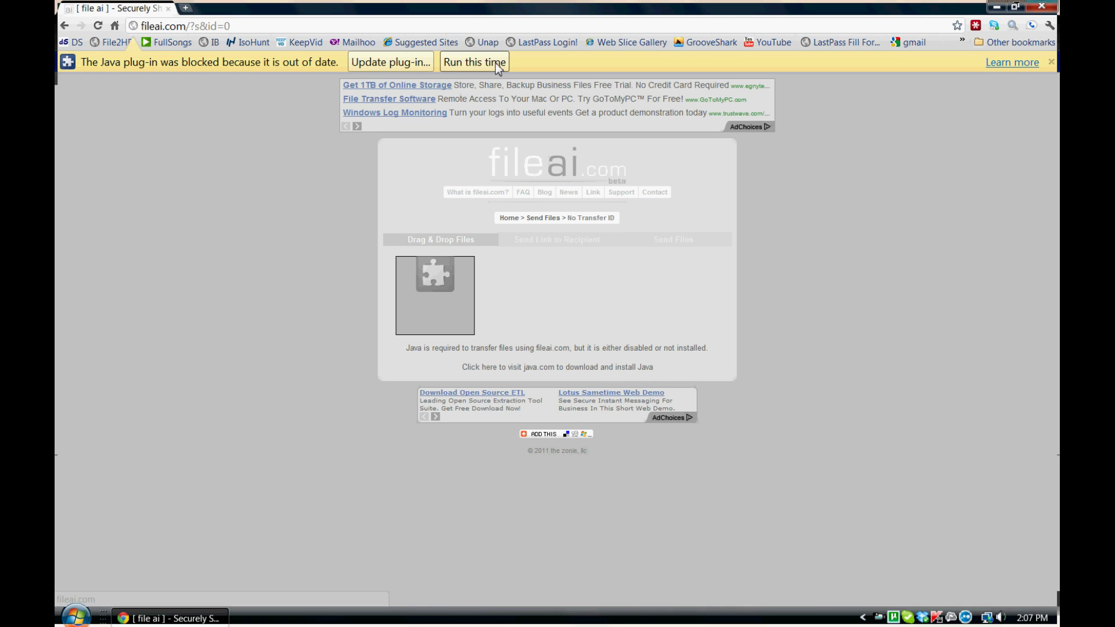
click(496, 62)
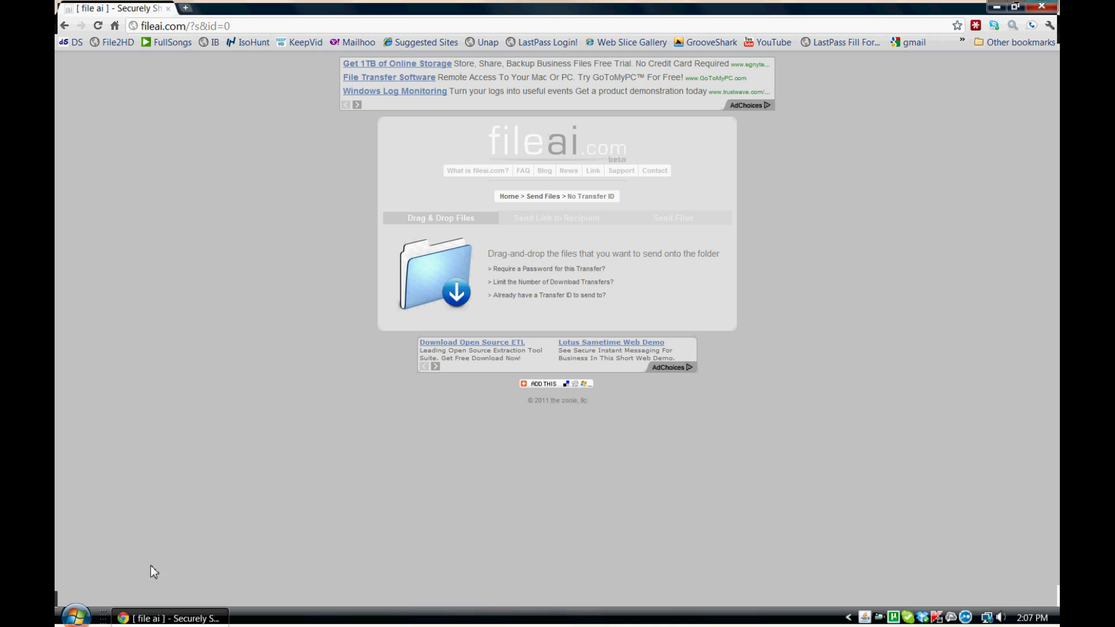
Step: Open the pics folder on the Desktop in Windows Explorer
click(76, 619)
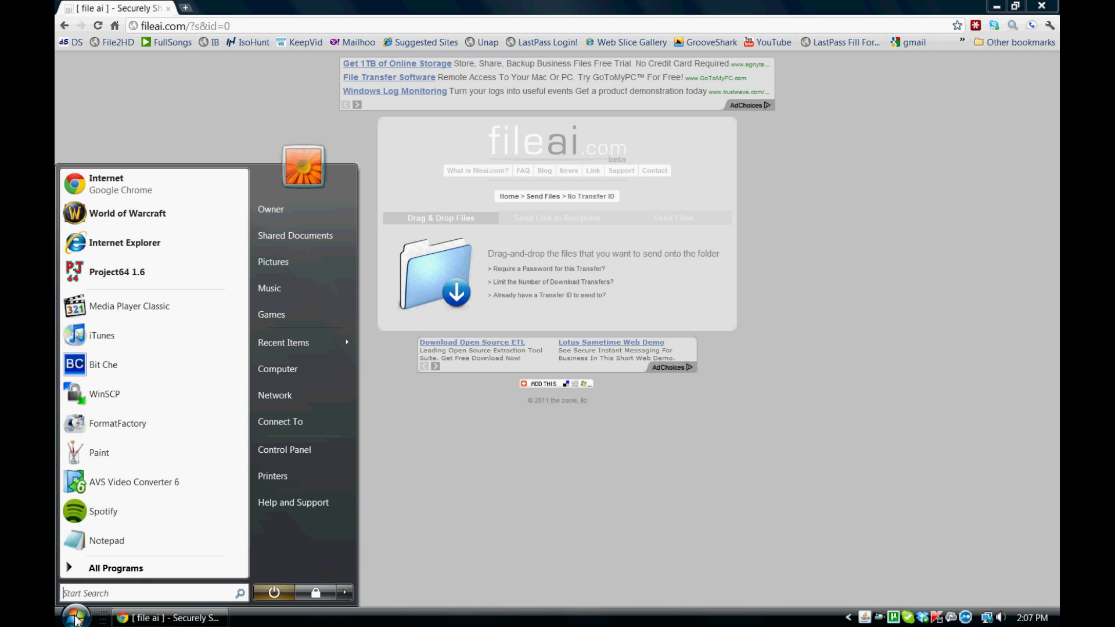
click(304, 362)
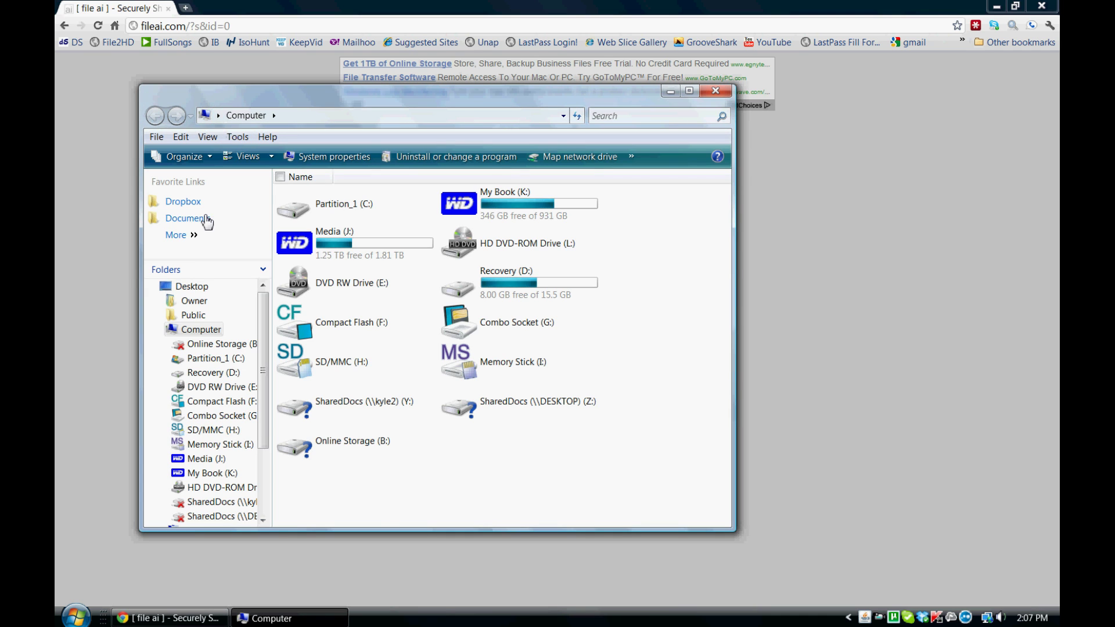
click(219, 115)
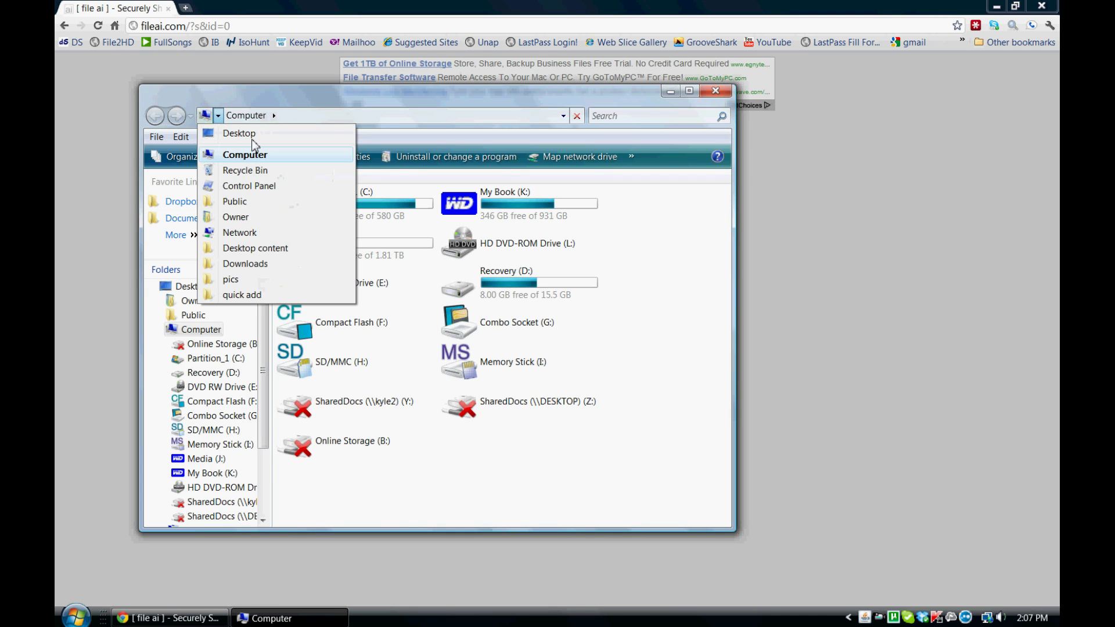
click(230, 130)
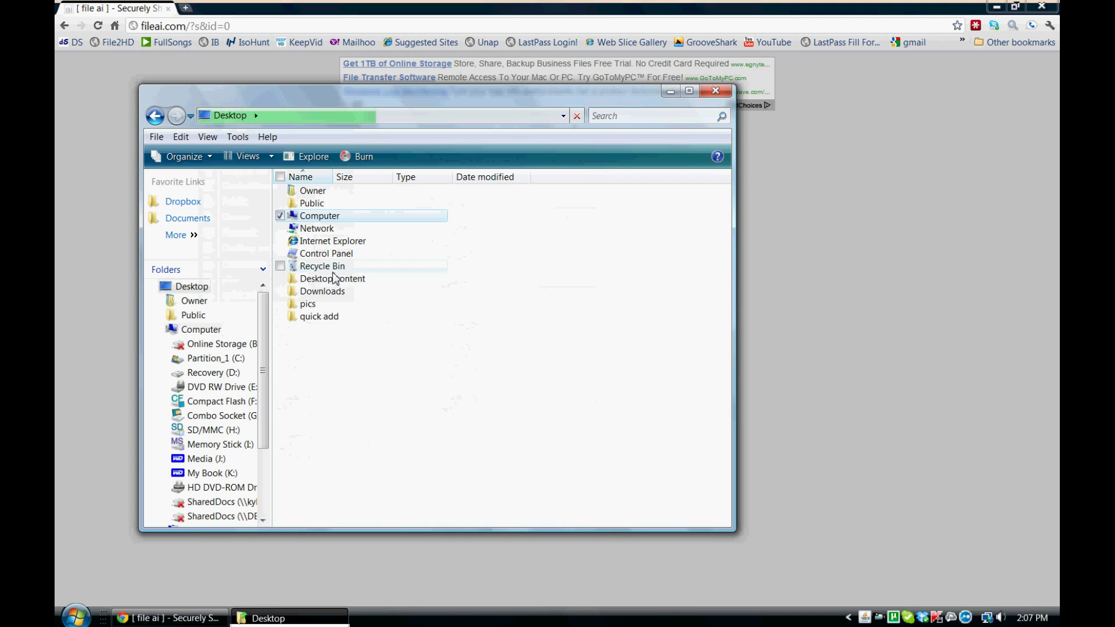
double_click(308, 304)
Step: Drop my bcc gaming logo lol.jpg onto the fileai drop area to get transfer ID 630
drag(379, 102, 822, 150)
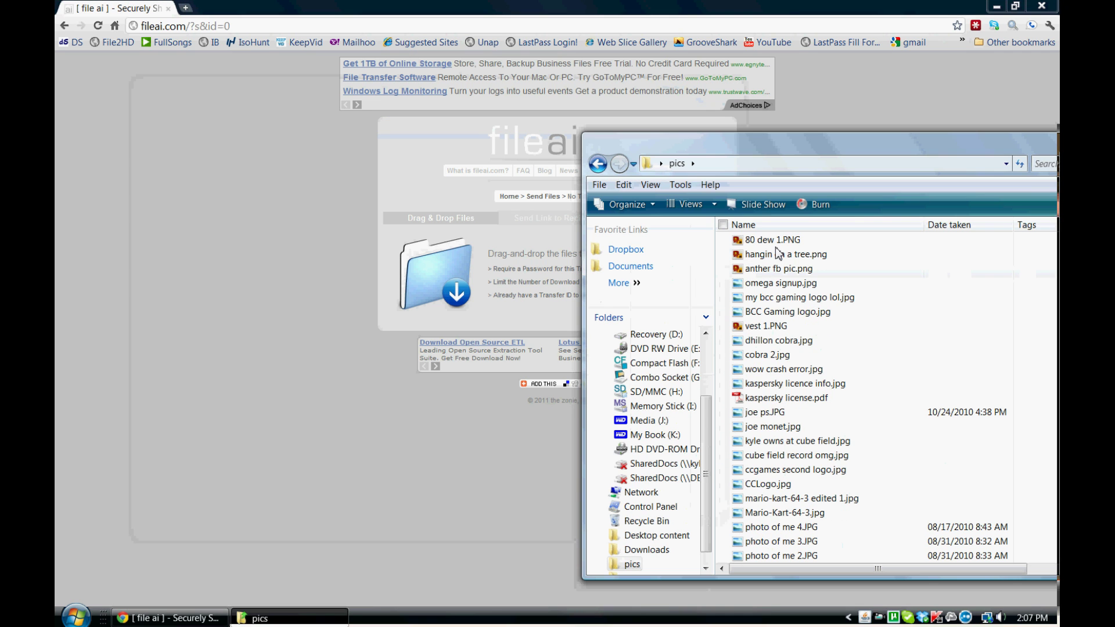
drag(776, 298, 446, 280)
click(322, 296)
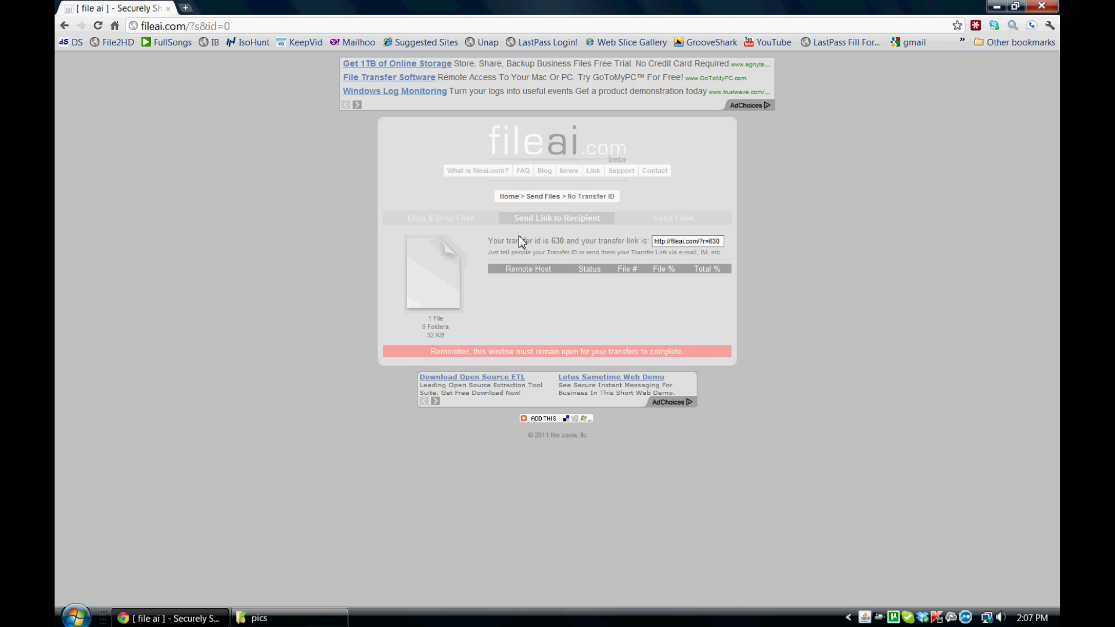
Step: Copy the fileai transfer link
click(698, 242)
right_click(697, 244)
click(746, 302)
Step: In a new tab, load the pasted link trimmed of '?r=630' to reach the fileai home page
click(186, 8)
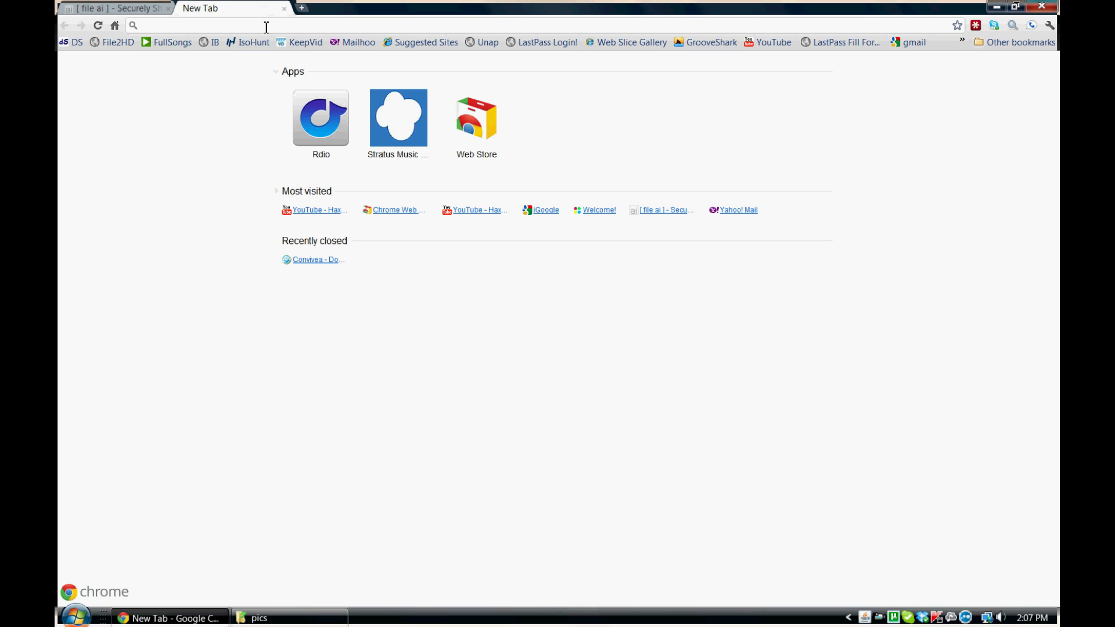
key(ctrl+v)
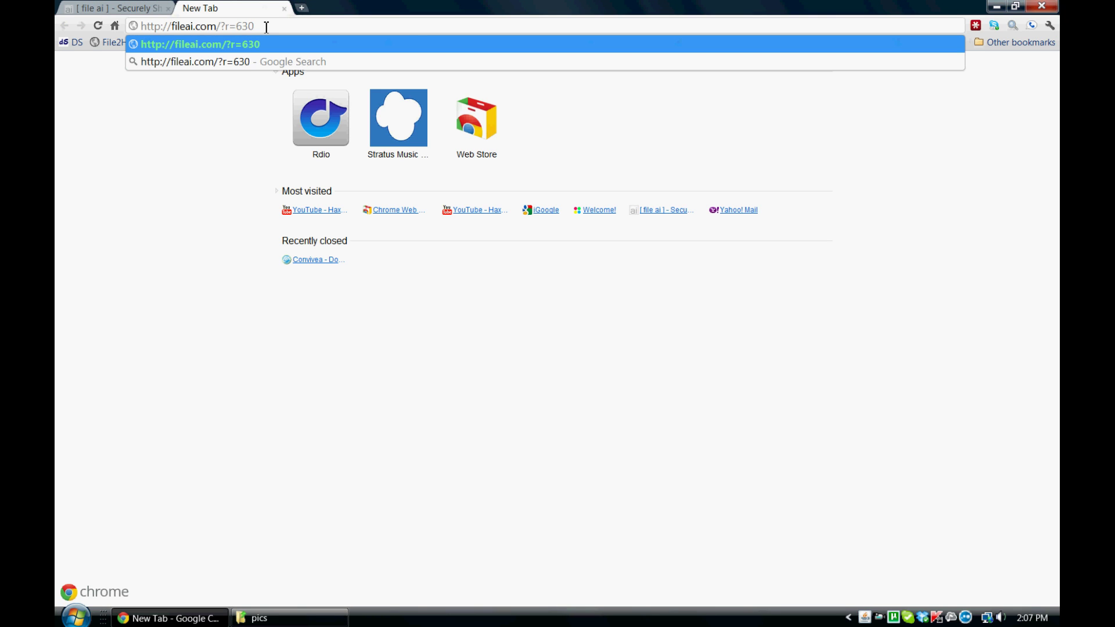
key(BackSpace)
key(BackSpace)
key(BackSpace)
key(BackSpace)
key(BackSpace)
key(BackSpace)
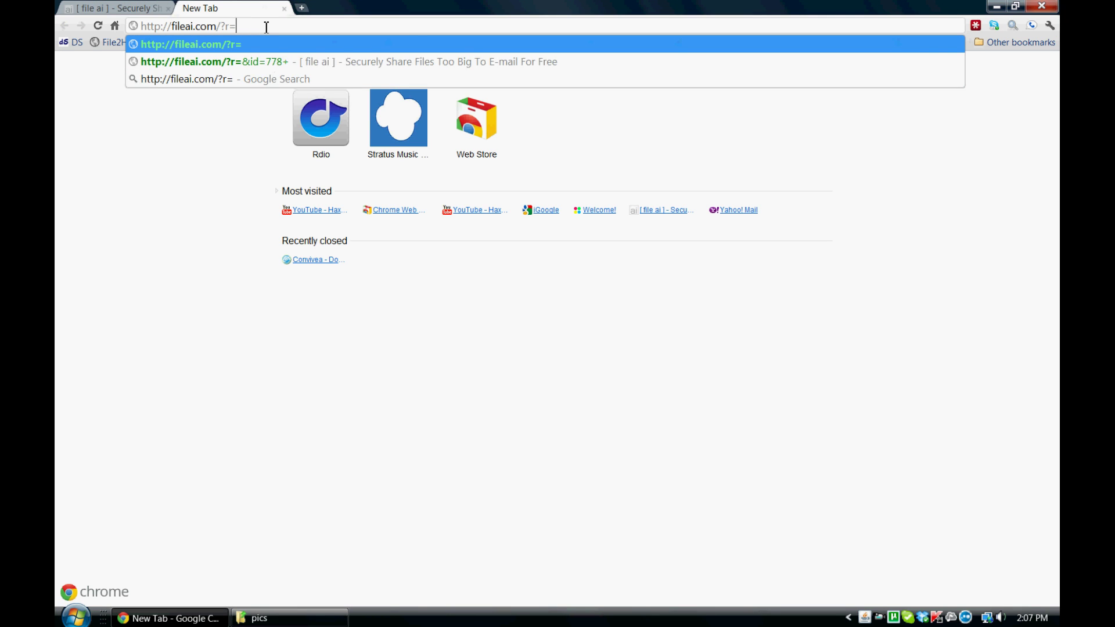
key(Return)
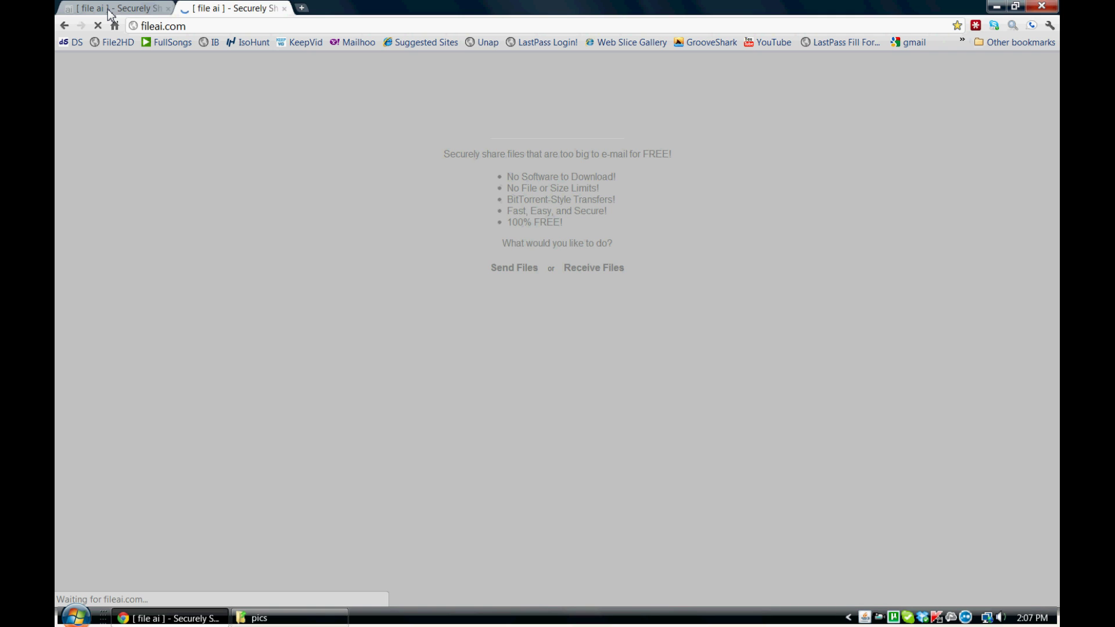
Step: In the second fileai tab, choose Receive Files and allow the Java plug-in to run
click(110, 12)
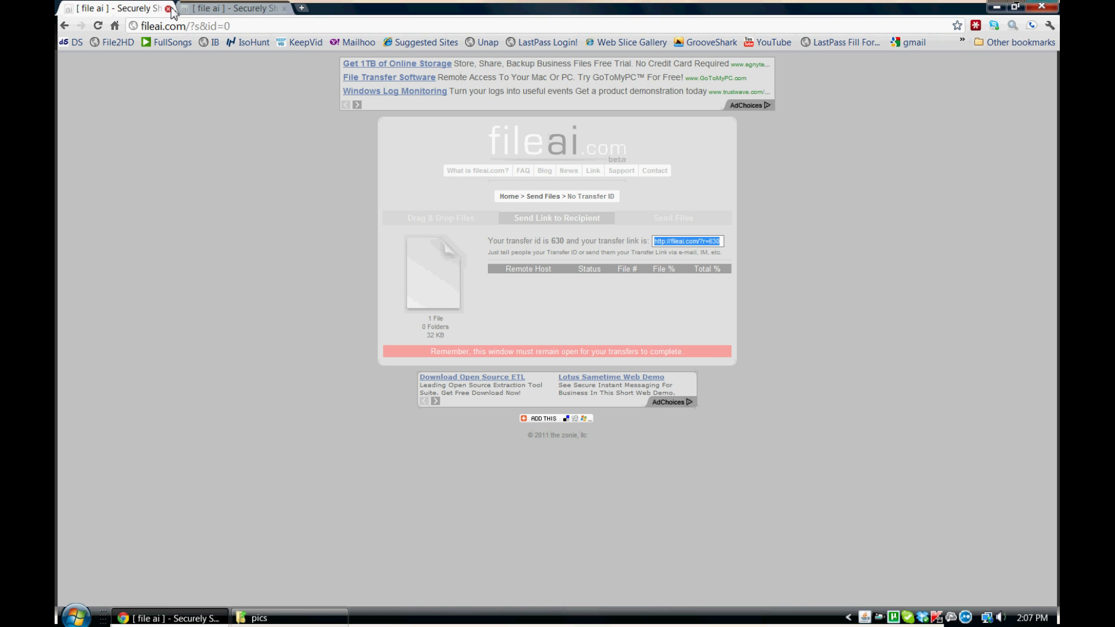
click(209, 8)
click(596, 315)
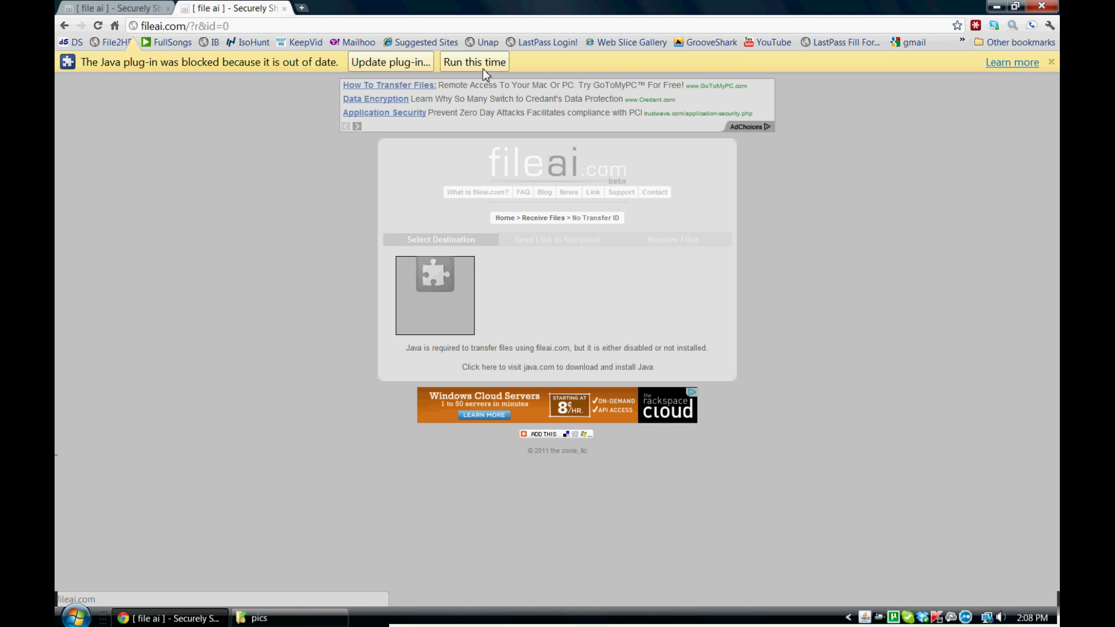
click(486, 66)
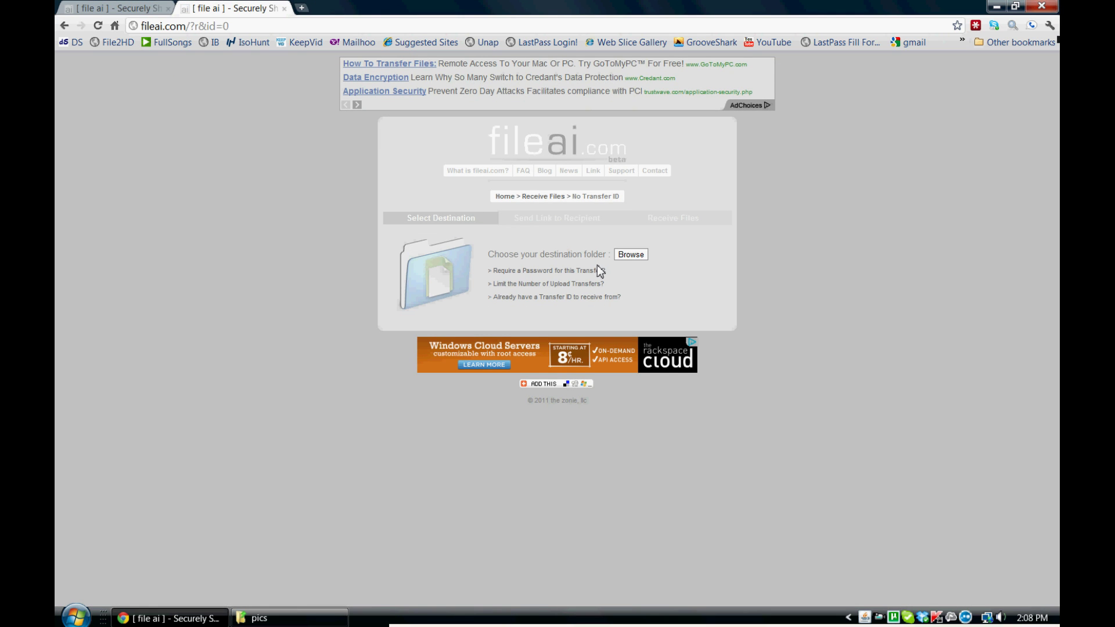
Step: Pick 'Already have a Transfer ID' and begin entering ID 630, fixing a mistyped digit
click(570, 297)
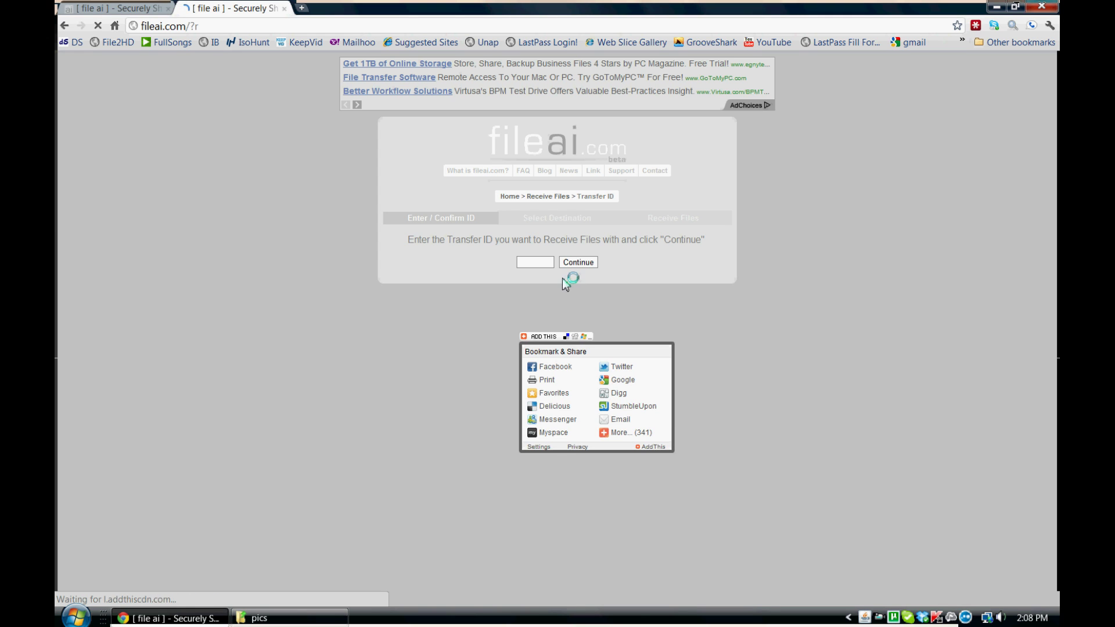
click(545, 267)
key(Num_Lock)
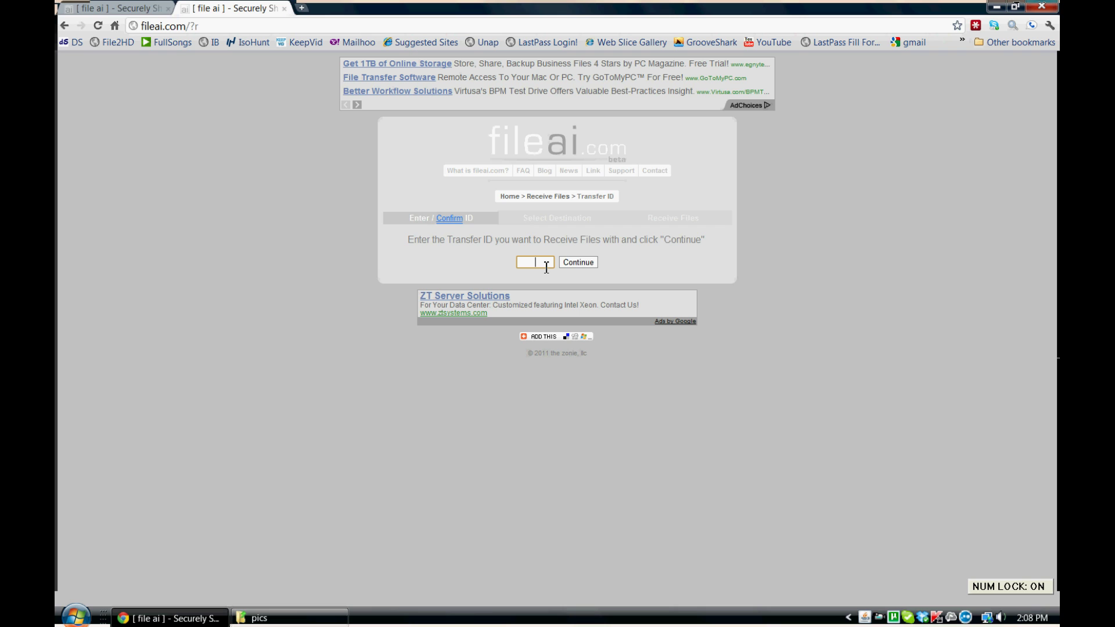
text(603)
key(BackSpace)
key(BackSpace)
Step: Finish entering transfer ID 630, submit it, and allow the Java plug-in to run
text(30)
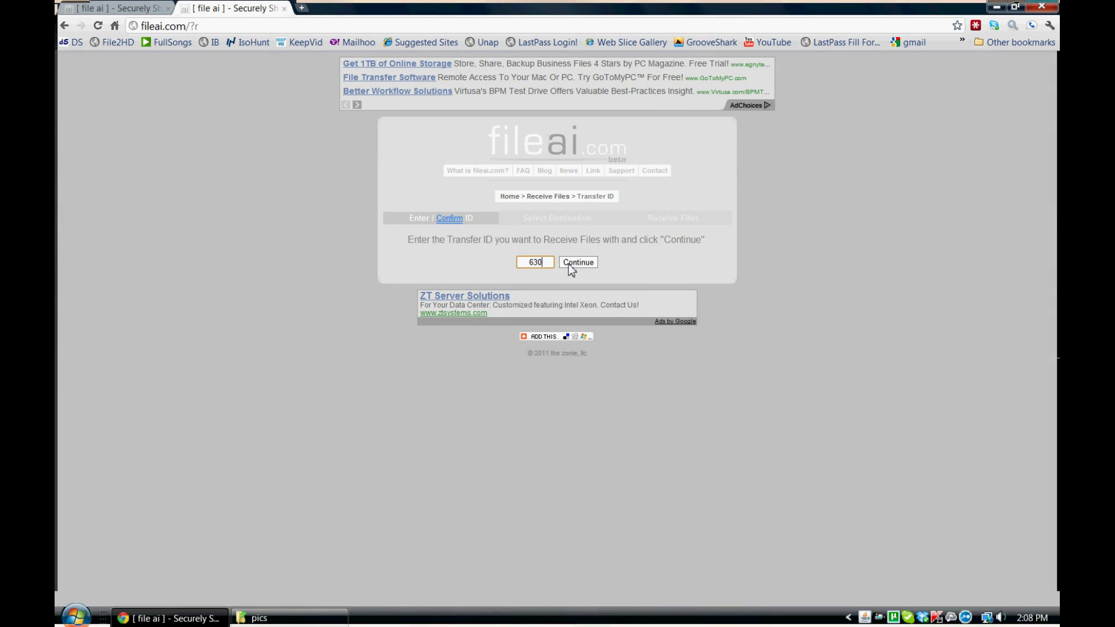
click(571, 265)
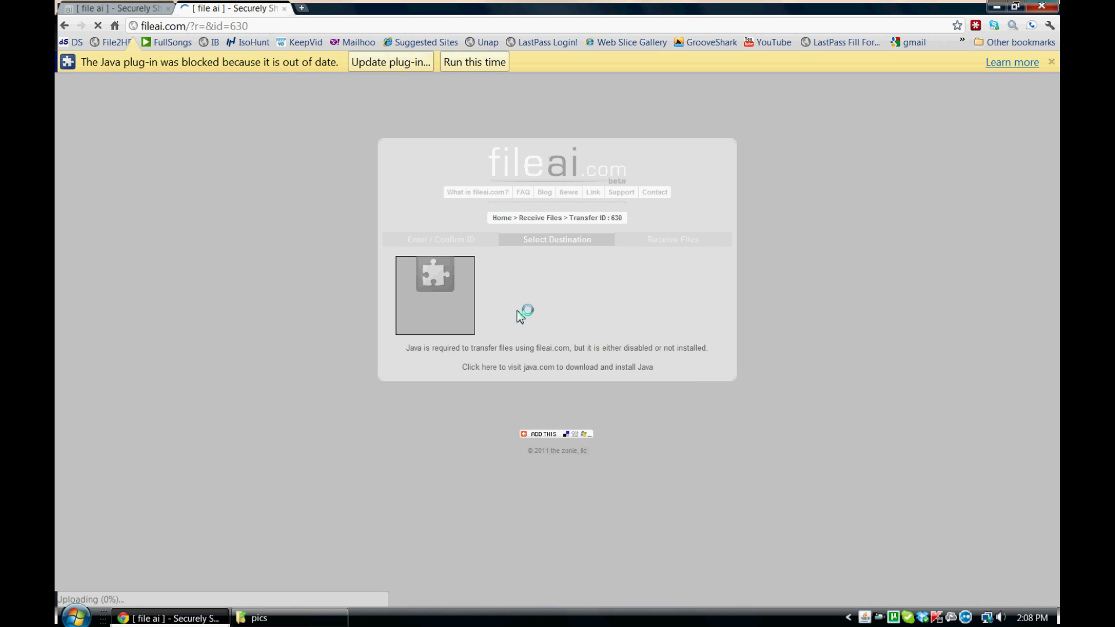
click(483, 64)
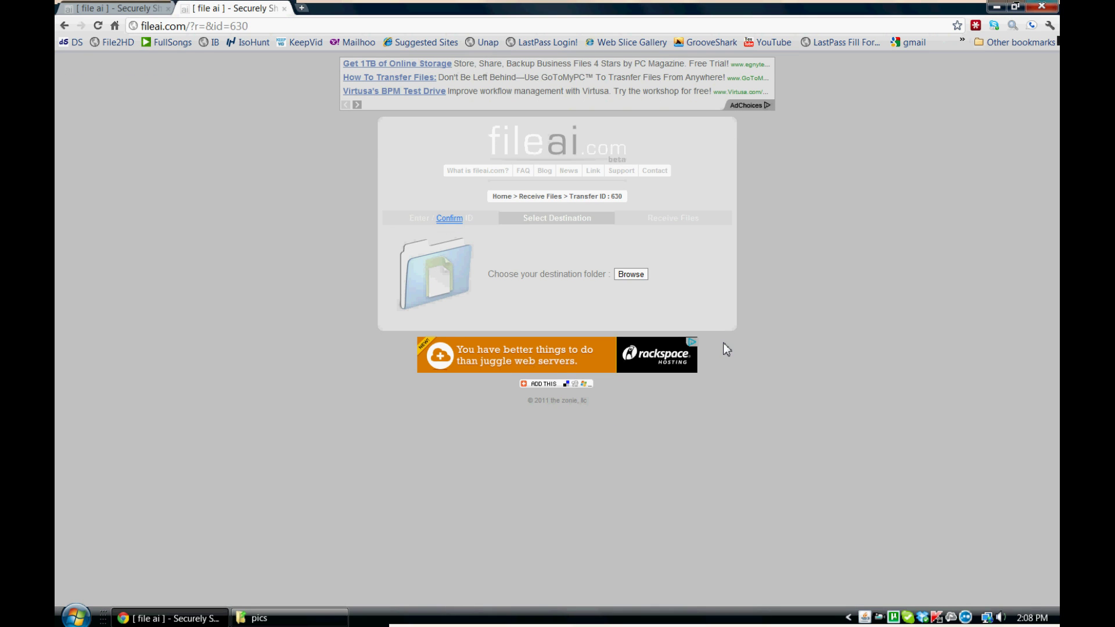
Step: Choose the Desktop folder as the save location so the 32 KB image downloads completely
click(629, 276)
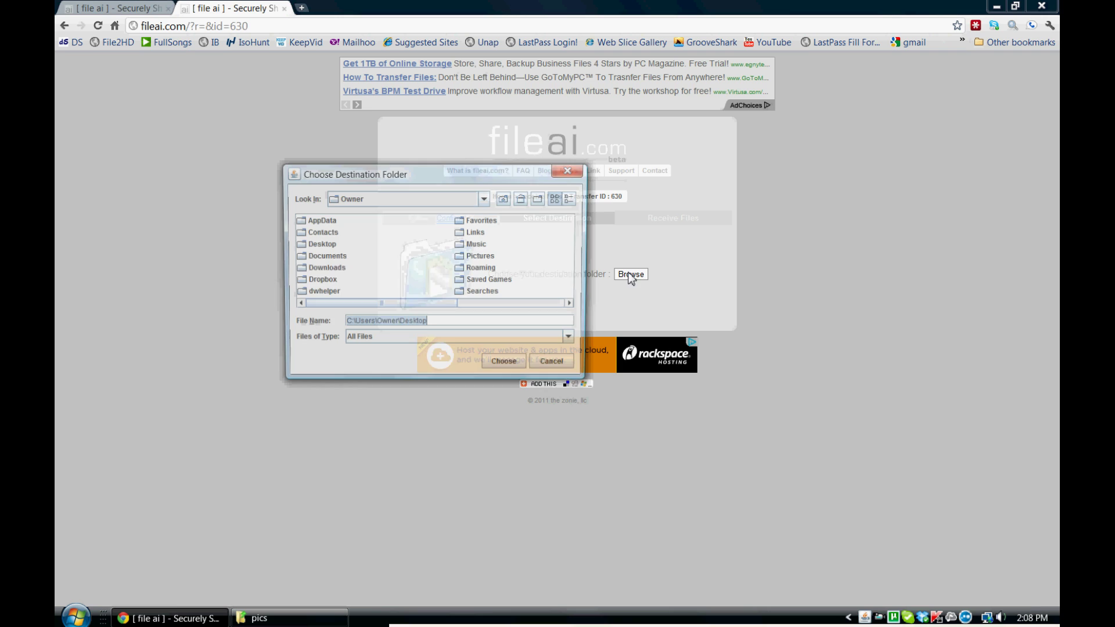
click(504, 199)
click(503, 199)
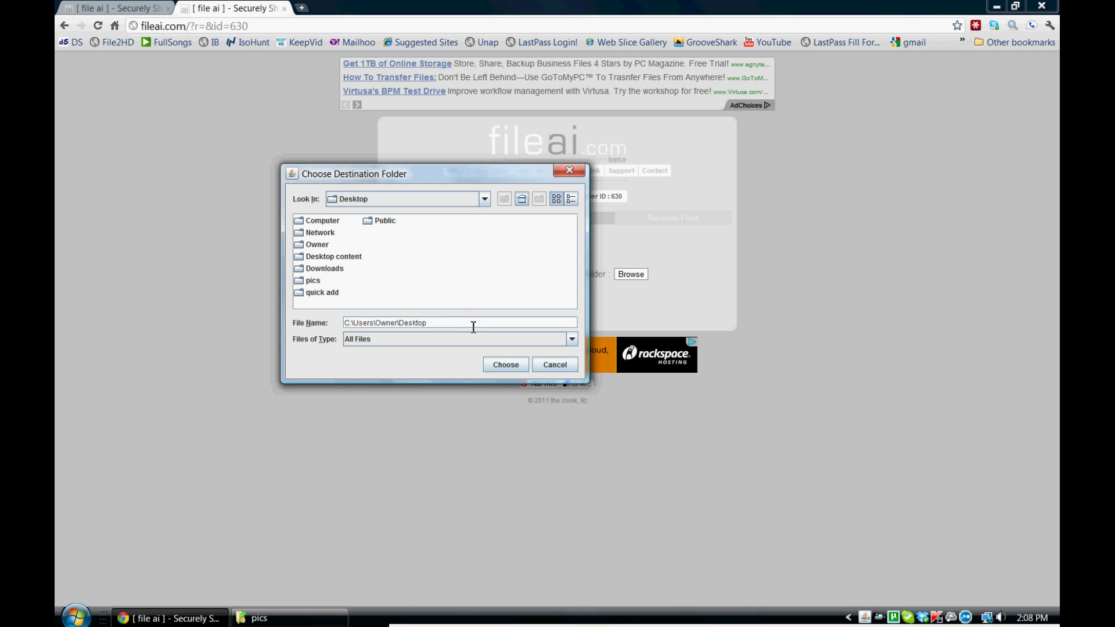
click(516, 365)
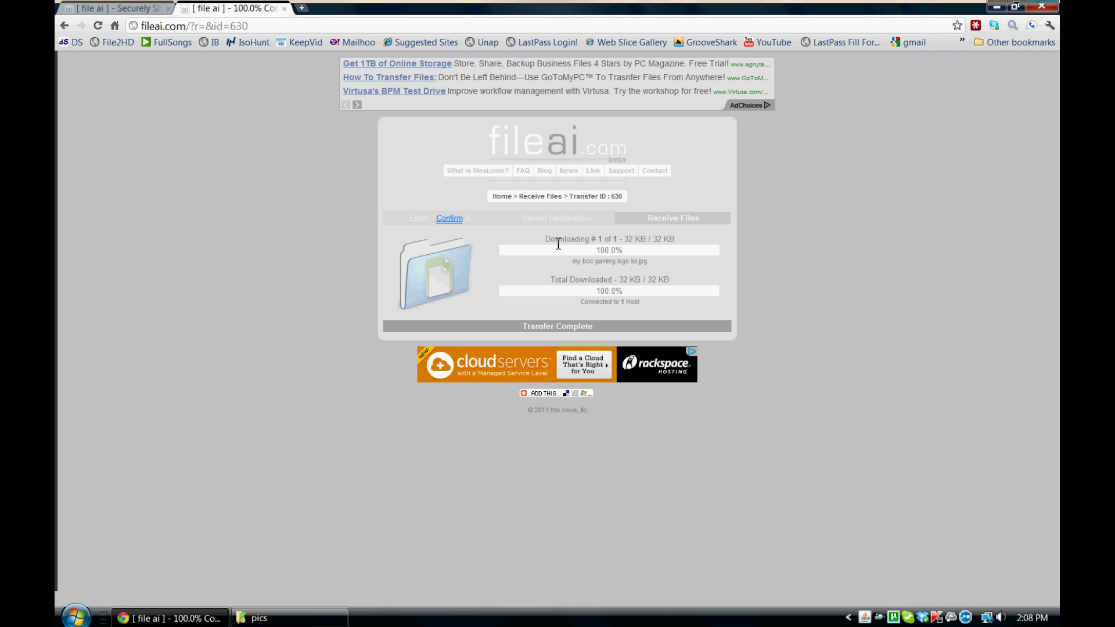
Step: Check the sender's tab, then close the finished receiving tab
click(133, 10)
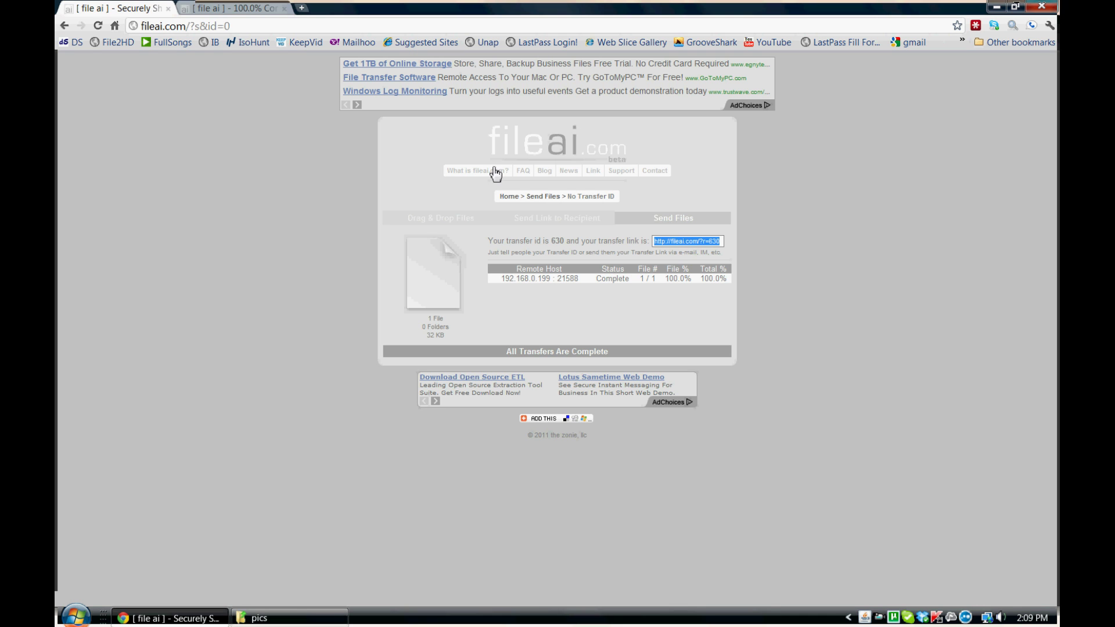
click(243, 8)
click(285, 8)
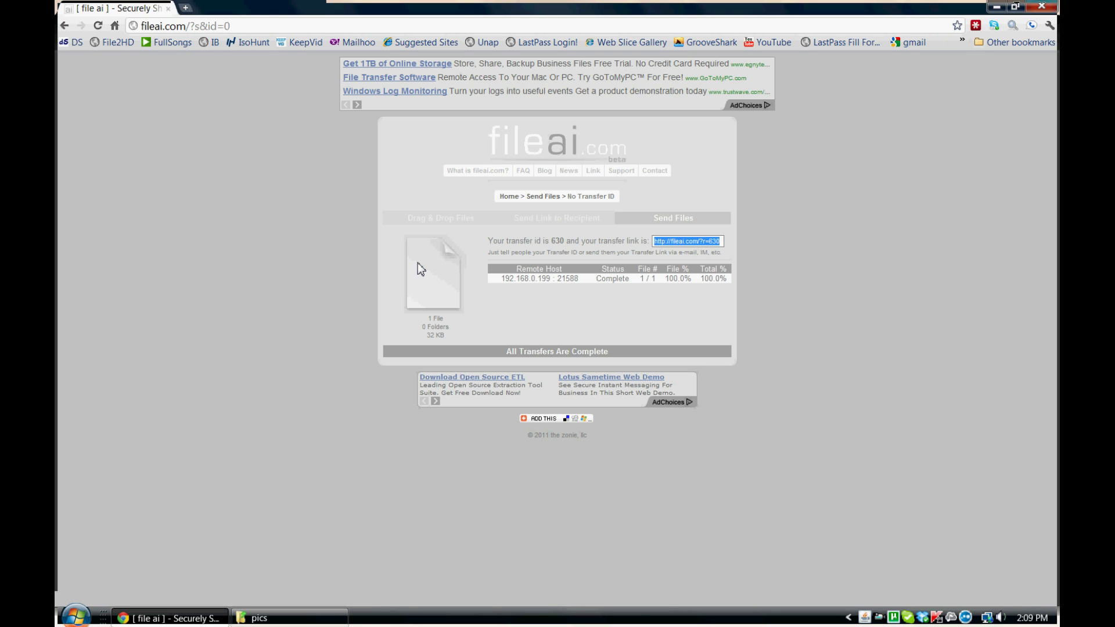
Step: Close Chrome and the pics folder window, revealing the received image on the desktop
click(1042, 7)
drag(920, 139, 714, 143)
click(804, 135)
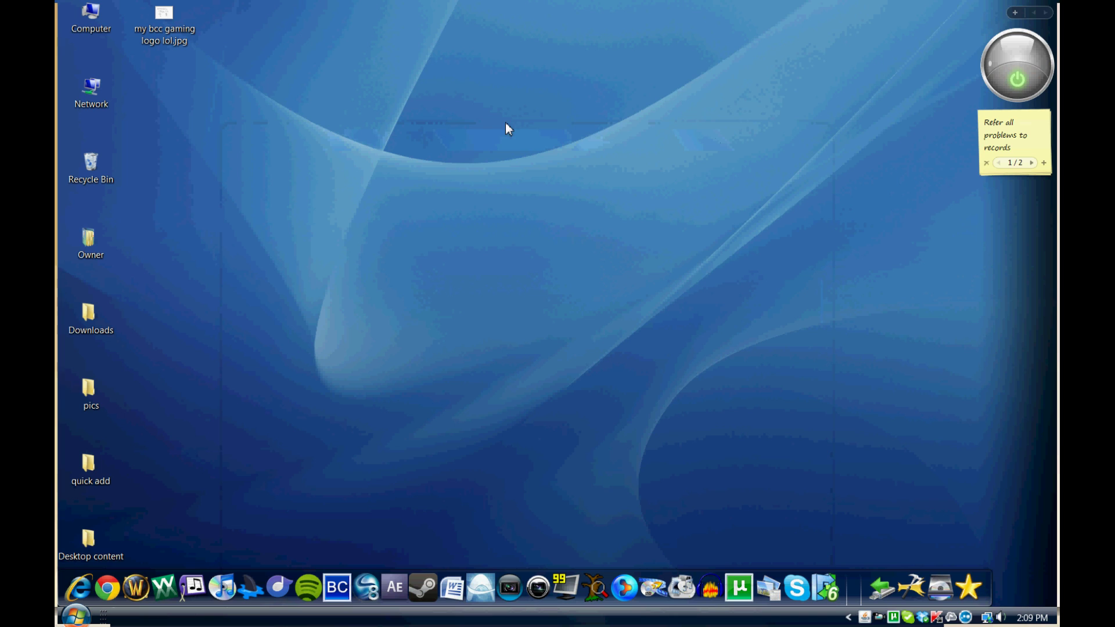